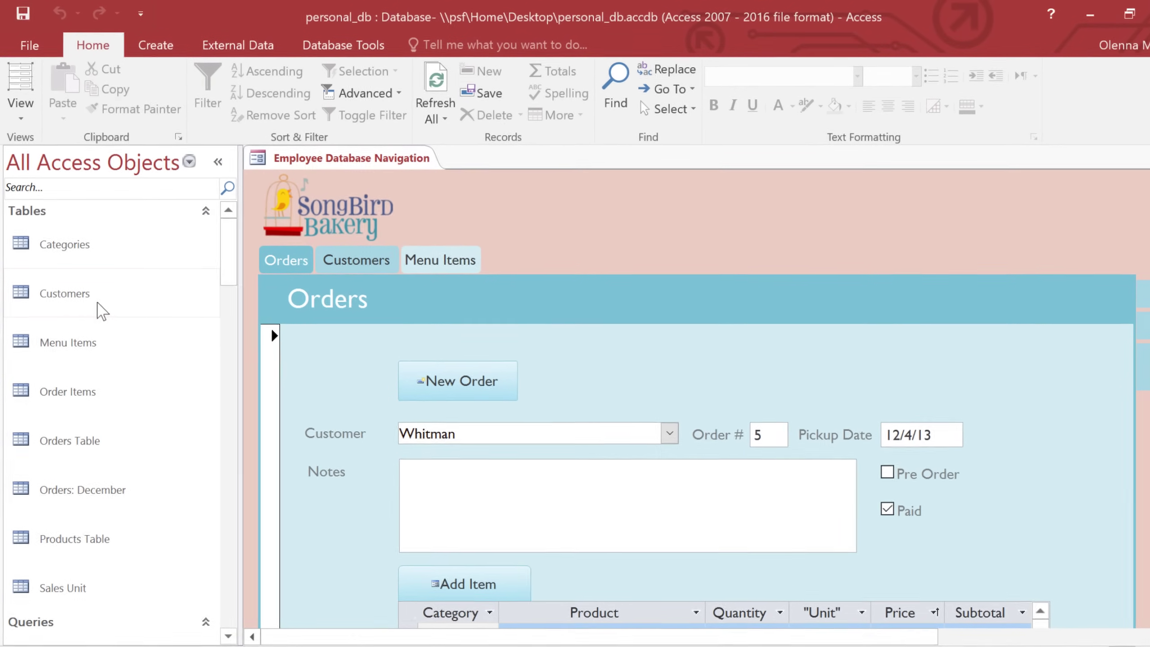
- Open the Customers table and select the ID field and the third record's ID
{"action": "double_click", "coordinate": [102, 313]}
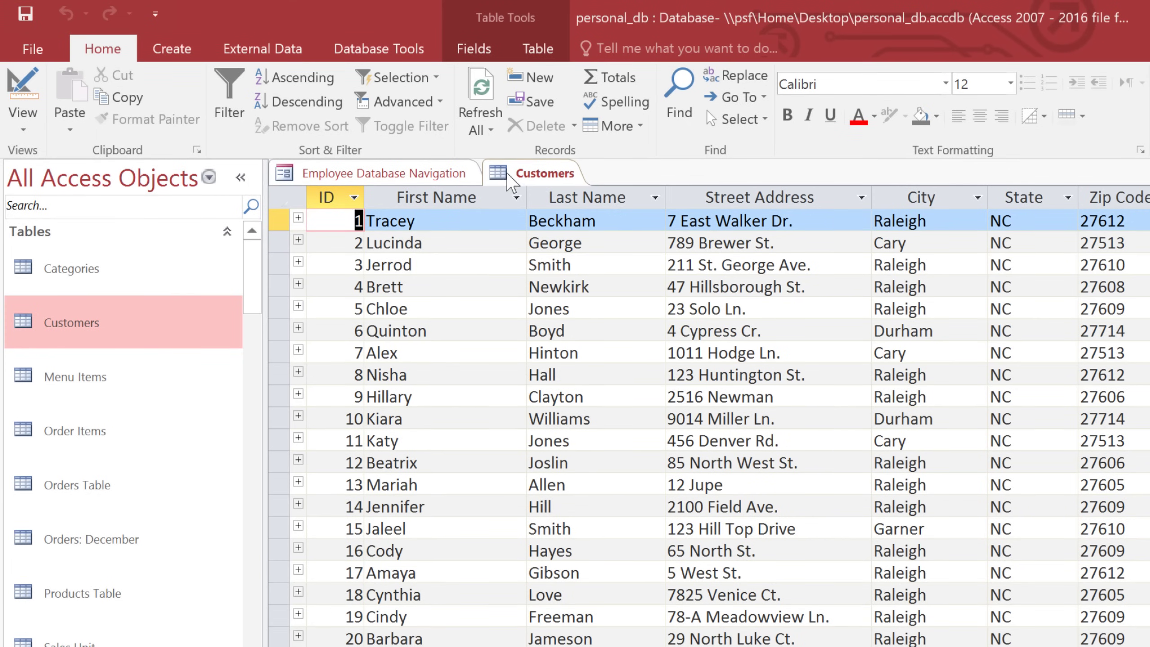
{"action": "left_click", "coordinate": [348, 265]}
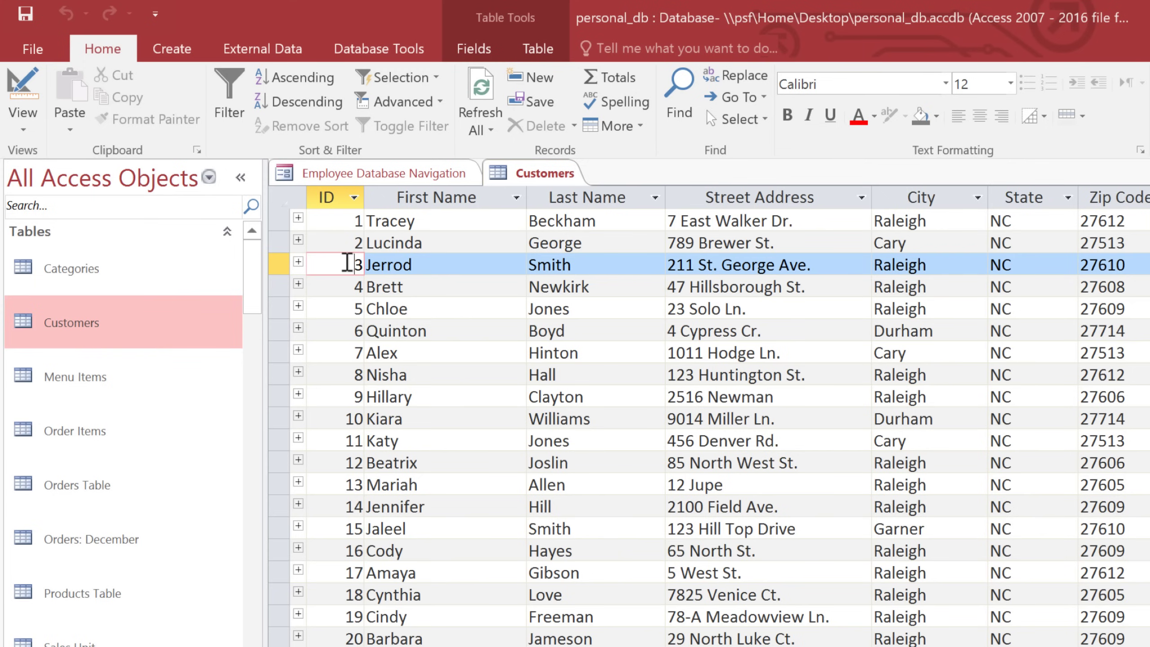
{"action": "left_click", "coordinate": [339, 203]}
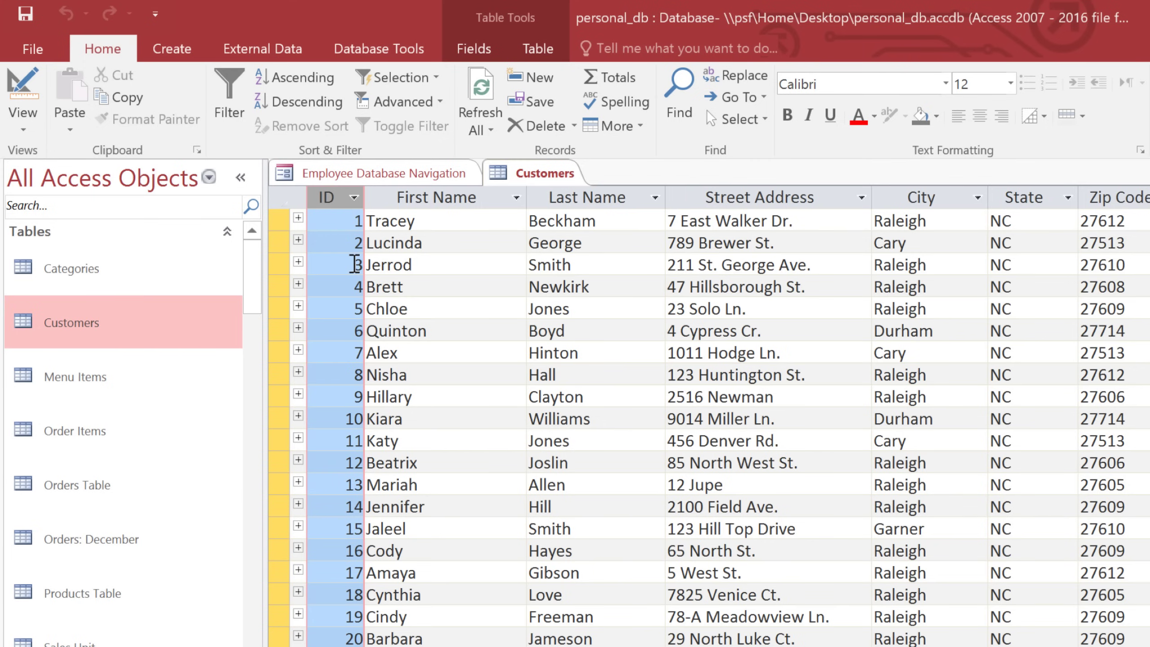
{"action": "left_click", "coordinate": [355, 264]}
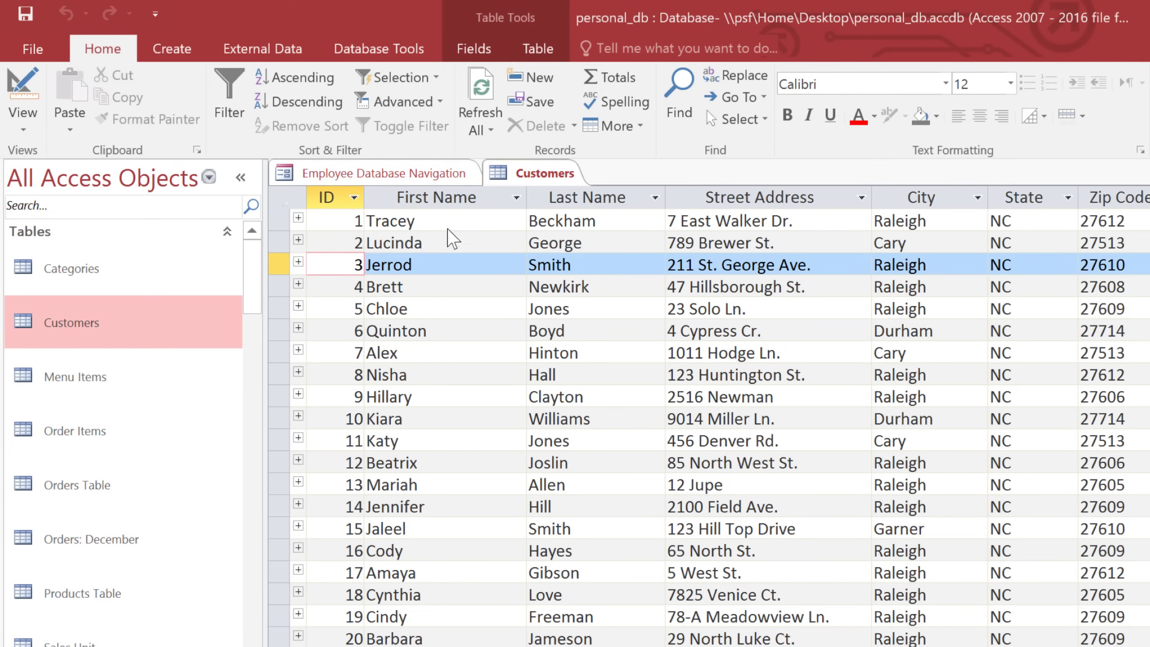
{"action": "left_click", "coordinate": [538, 195]}
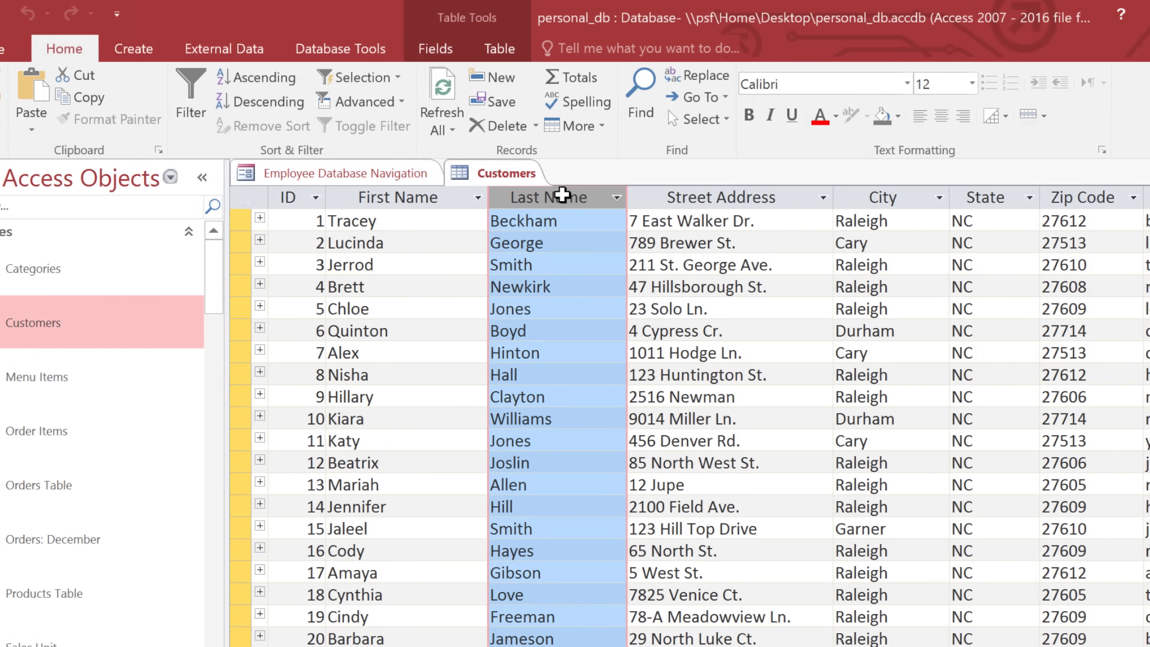
{"action": "left_click", "coordinate": [746, 195]}
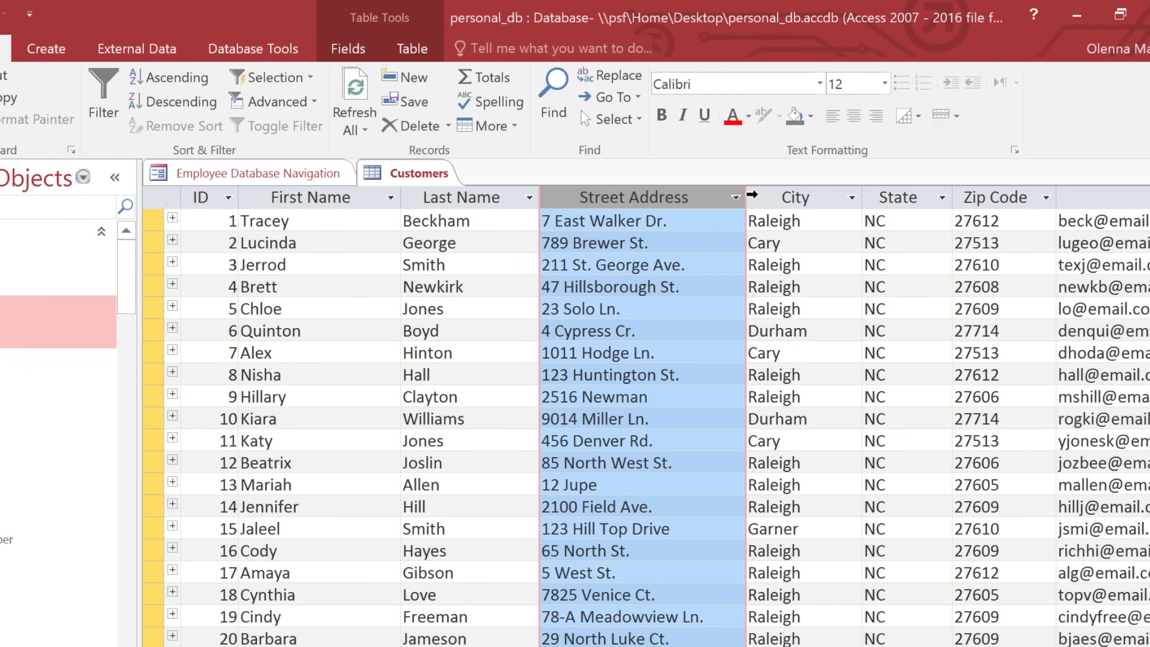
{"action": "left_click", "coordinate": [782, 197]}
{"action": "left_click", "coordinate": [839, 195]}
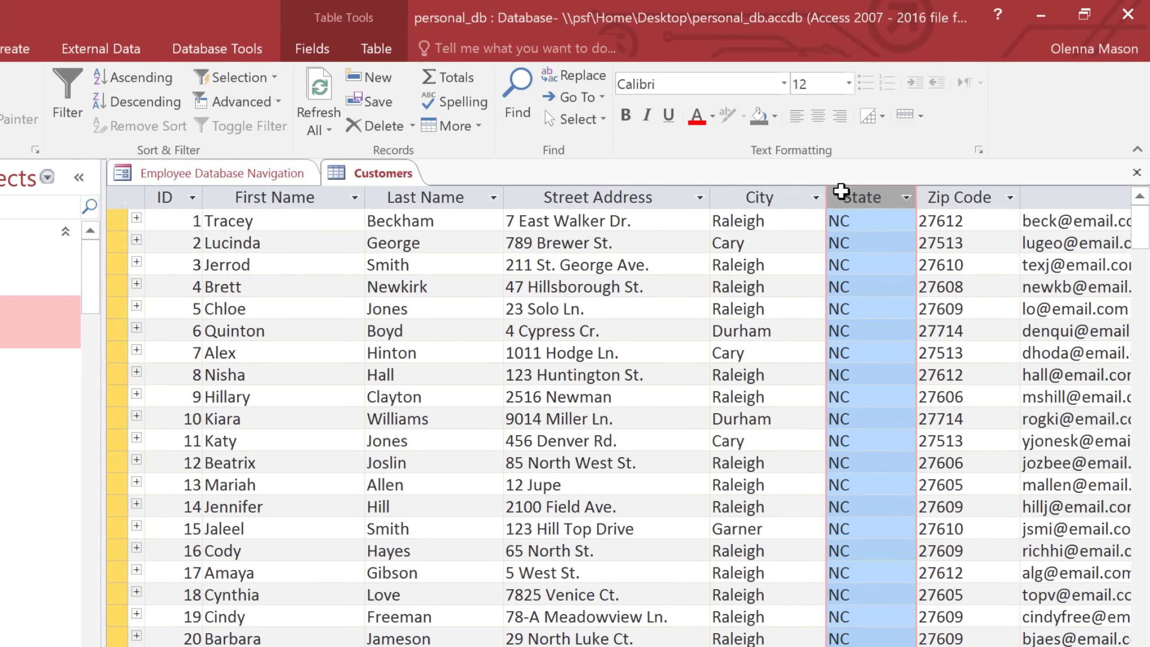
{"action": "left_click", "coordinate": [934, 199]}
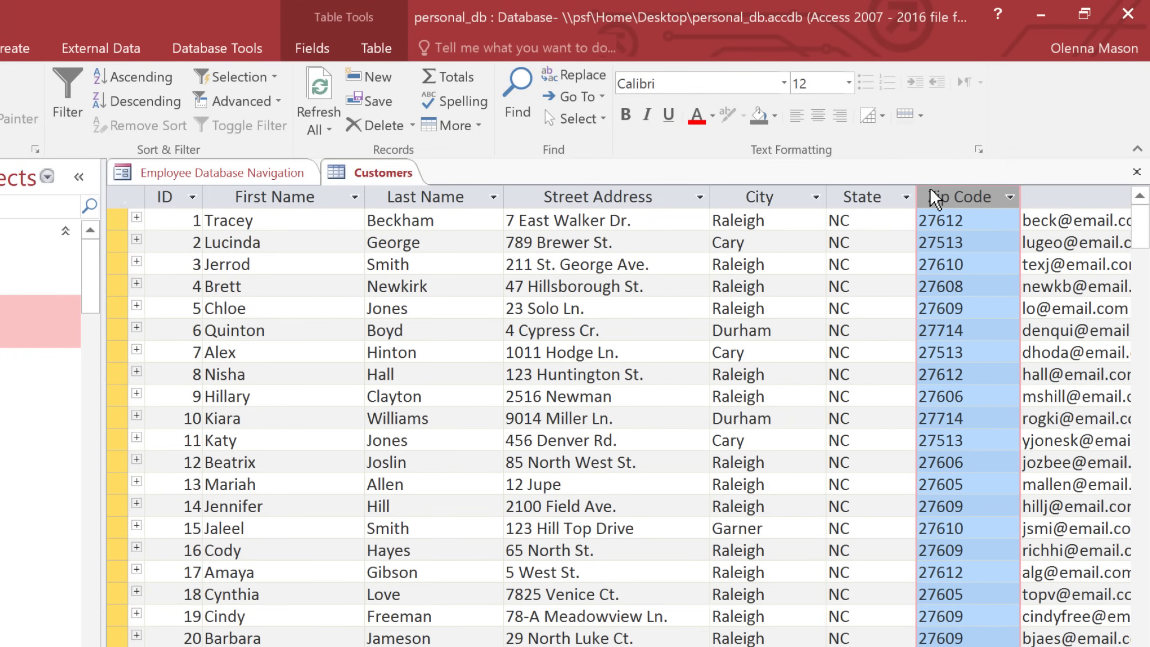
{"action": "left_click", "coordinate": [1111, 308]}
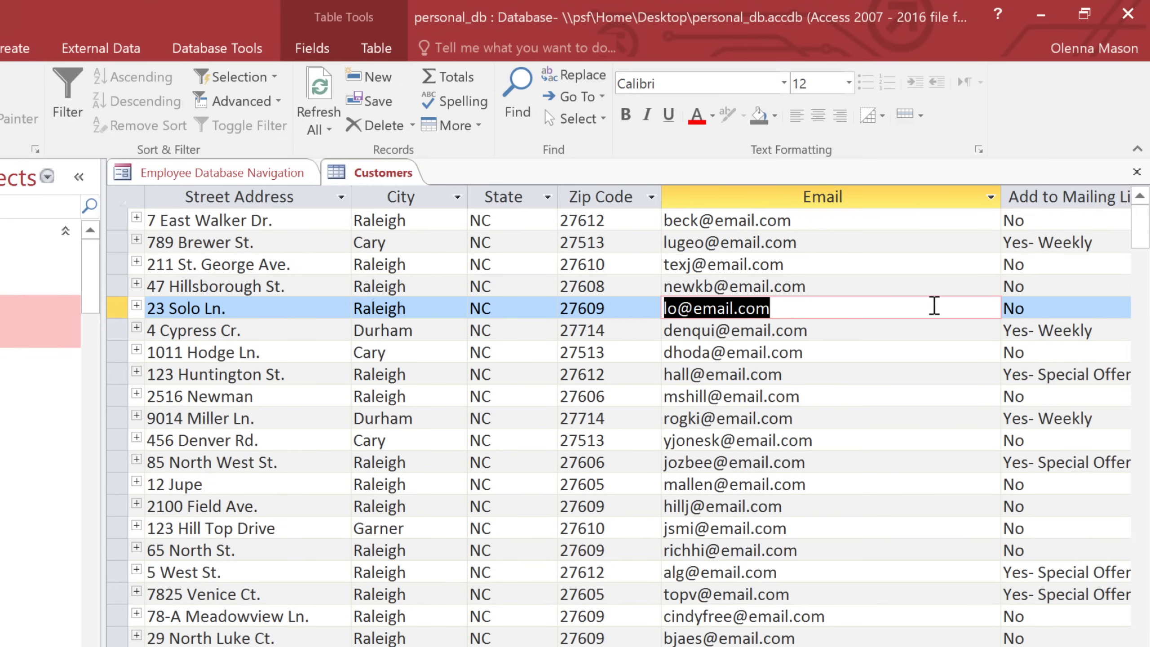
{"action": "left_click", "coordinate": [921, 307]}
{"action": "left_click_drag", "start_coordinate": [769, 309], "coordinate": [652, 307]}
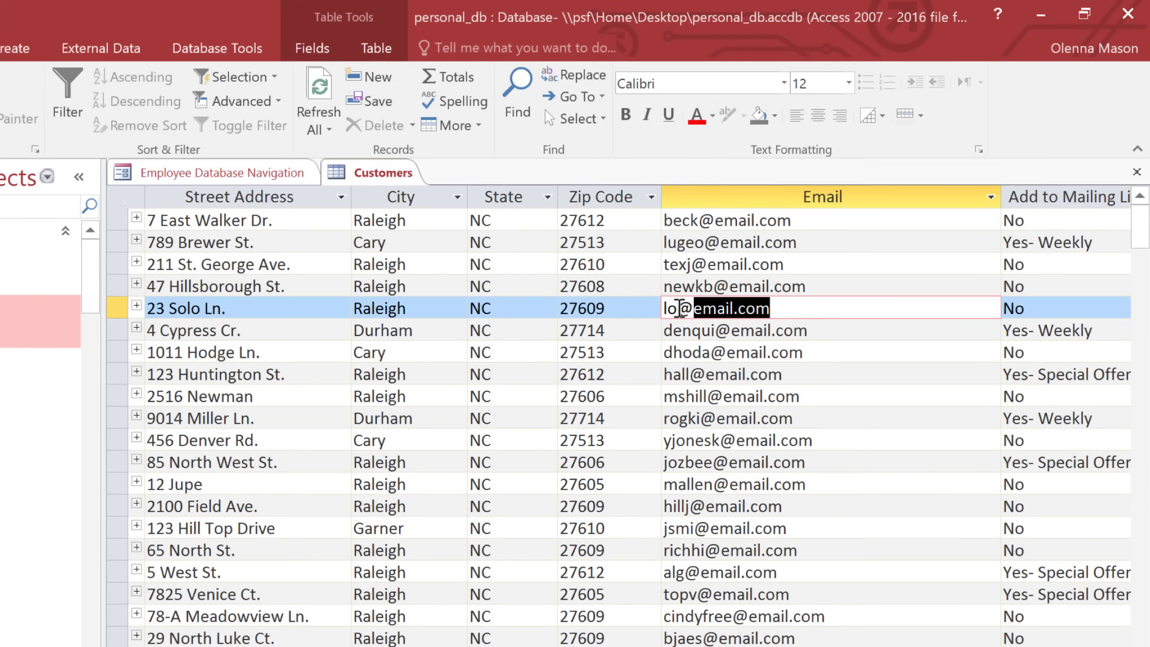
{"action": "key", "text": "BackSpace"}
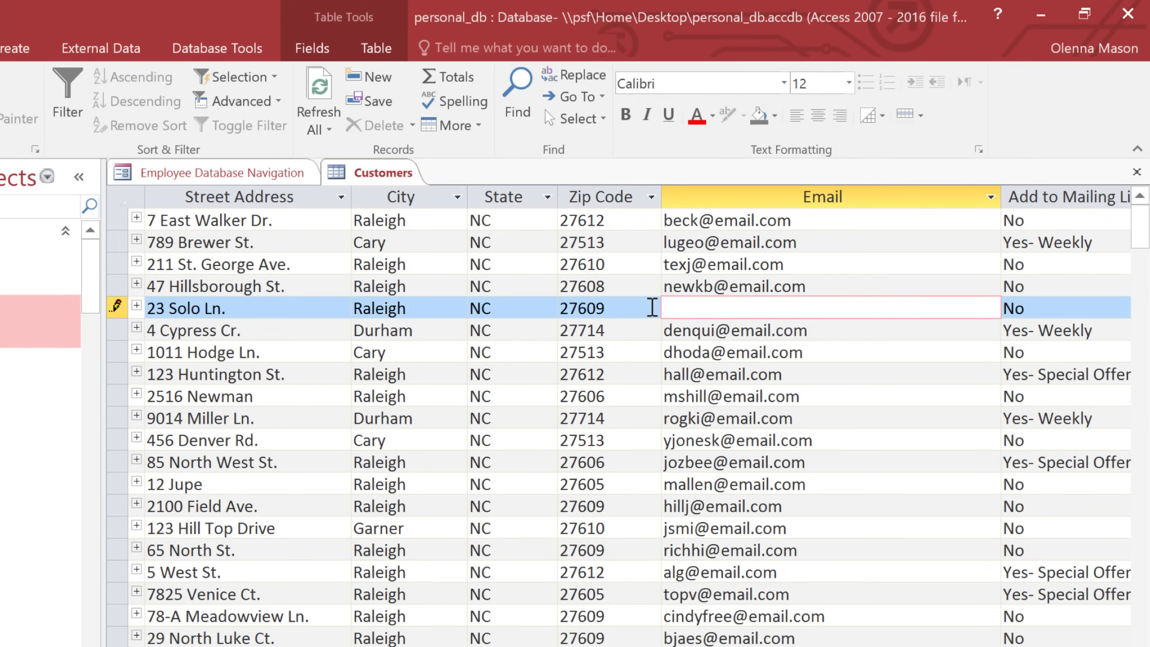
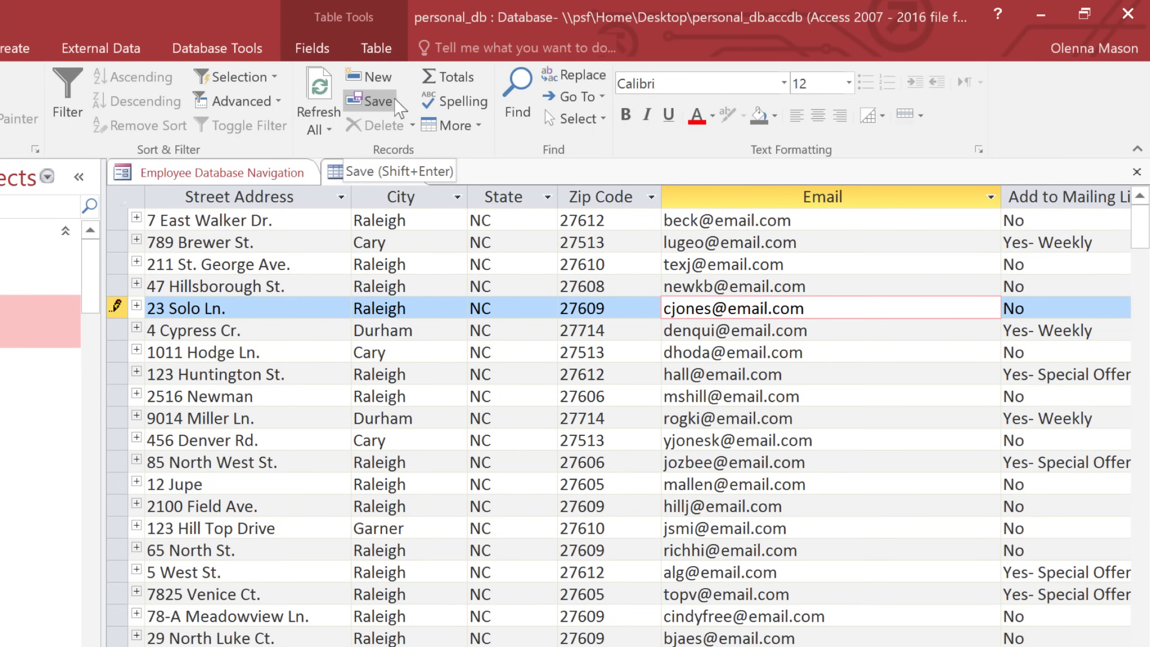
{"action": "left_click", "coordinate": [397, 105]}
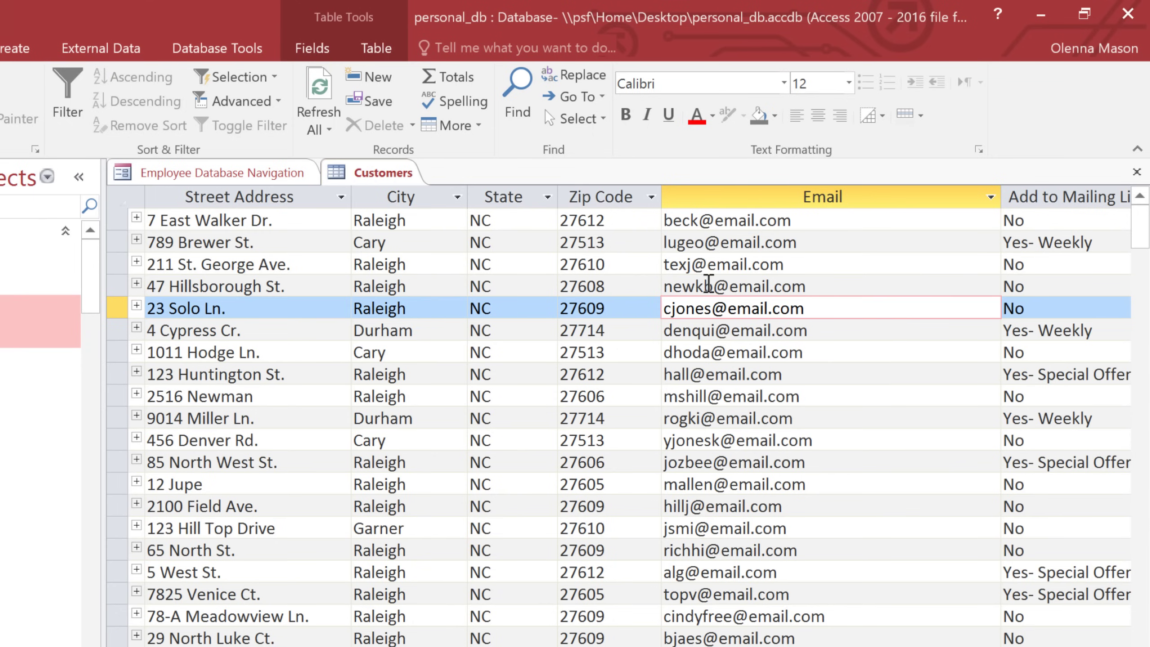
{"action": "left_click", "coordinate": [825, 330]}
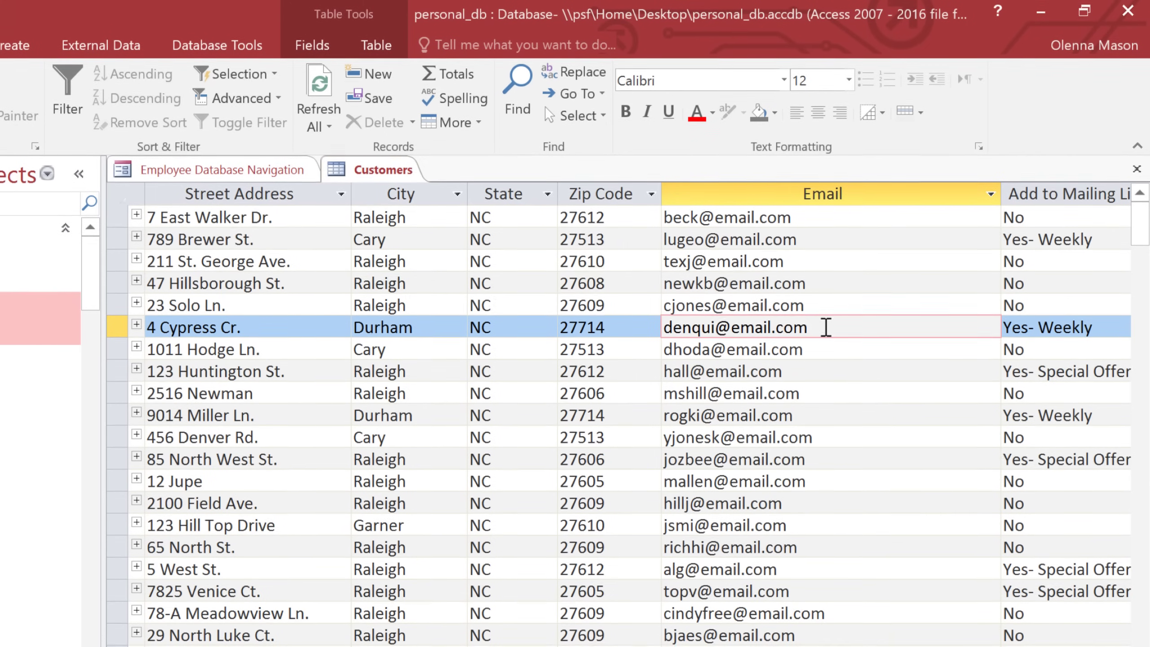
{"action": "key", "text": "Down"}
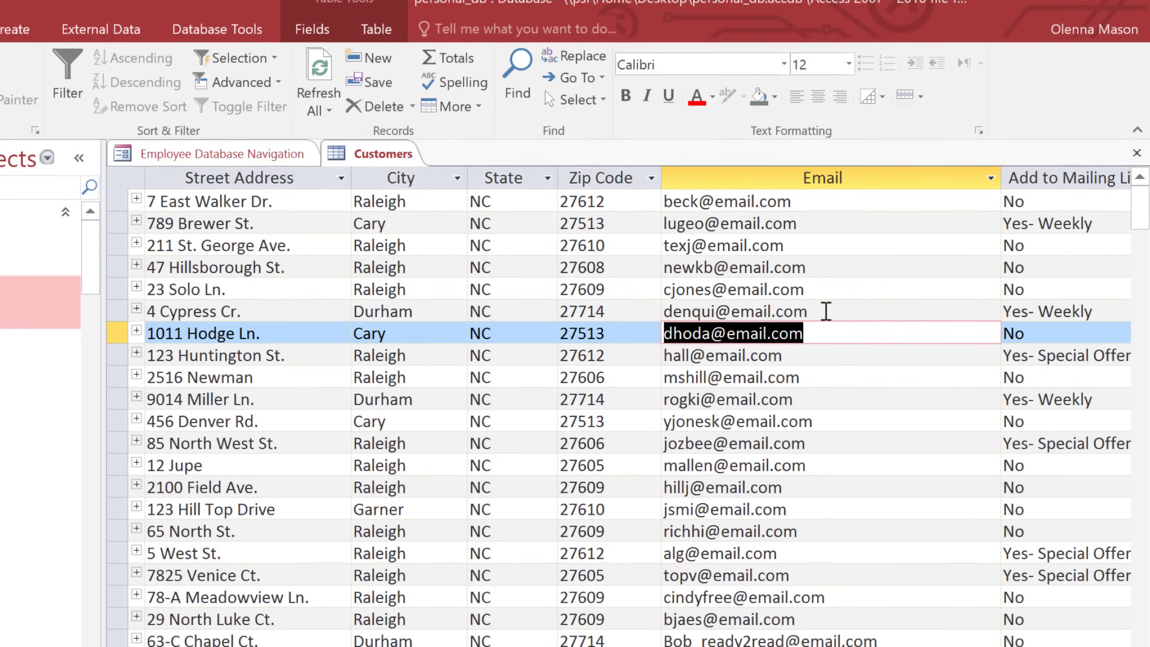
{"action": "key", "text": "Down"}
{"action": "key", "text": "Down"}
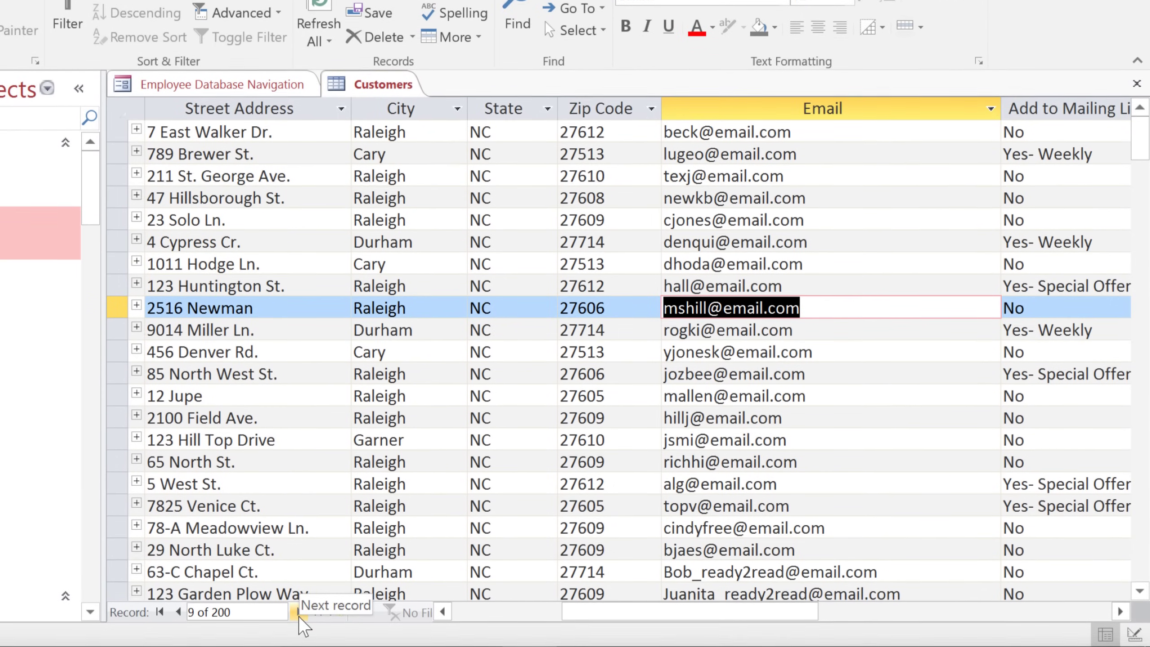
{"action": "left_click", "coordinate": [298, 615]}
{"action": "left_click", "coordinate": [299, 615]}
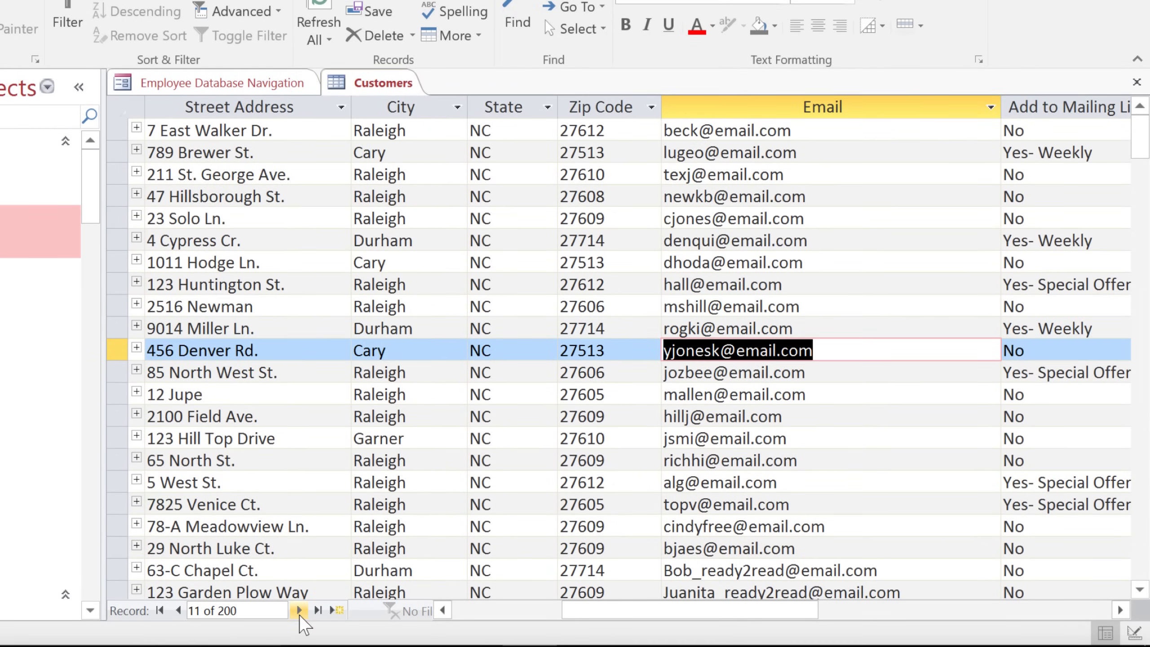
{"action": "left_click", "coordinate": [300, 610]}
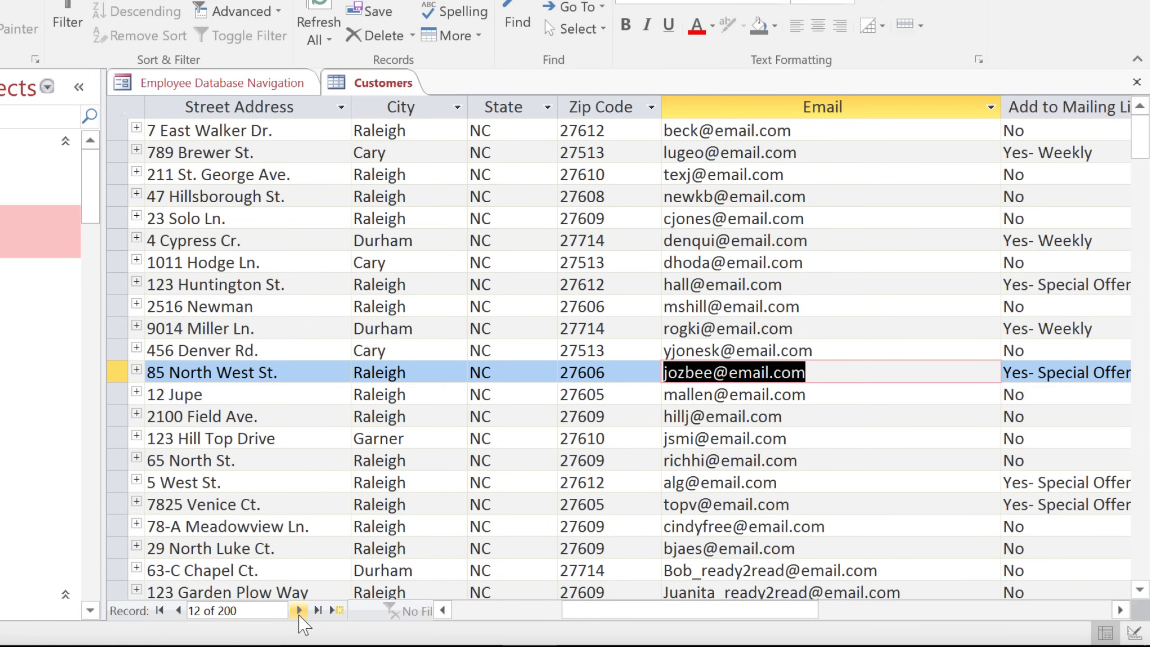
{"action": "left_click", "coordinate": [339, 614]}
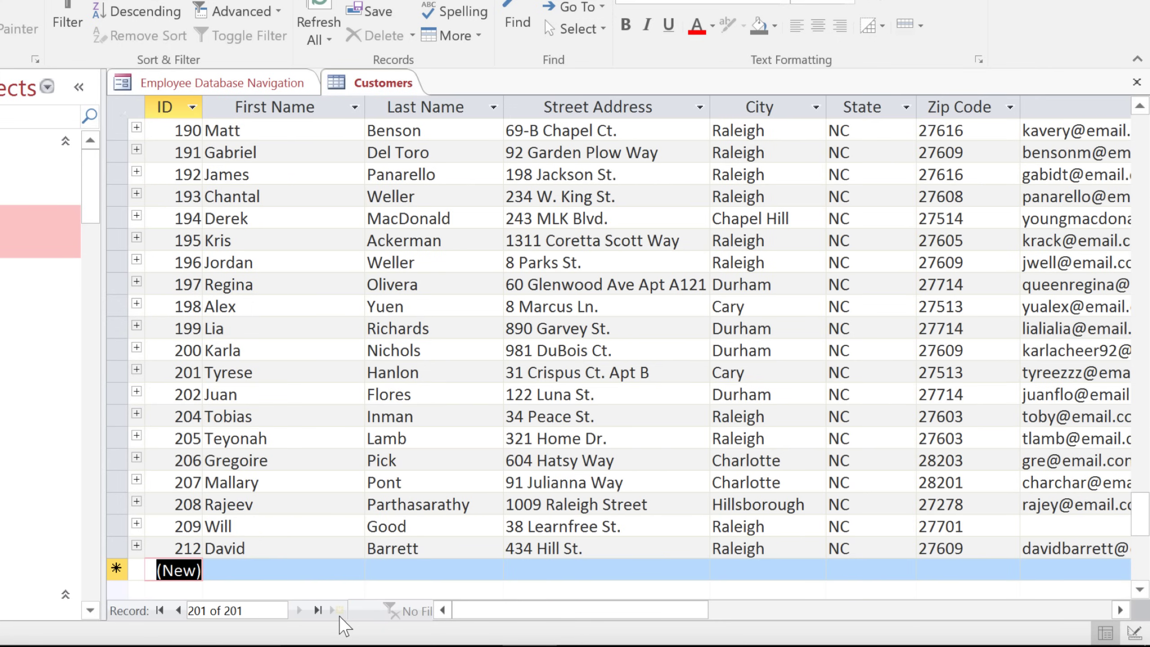
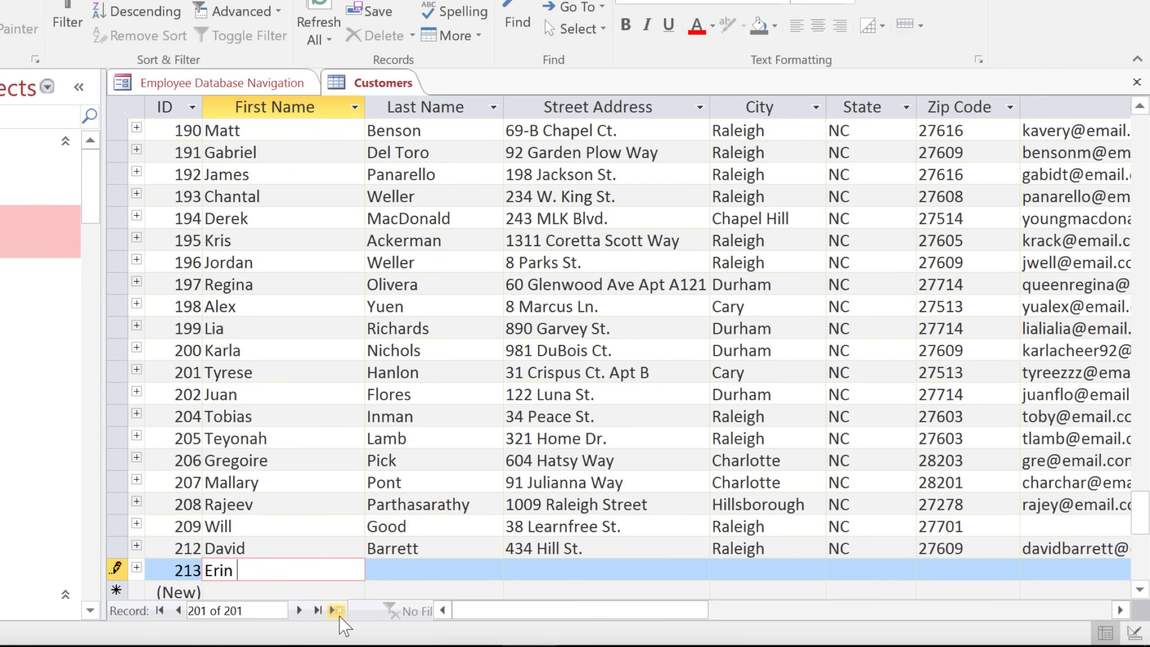
{"action": "key", "text": "Tab"}
{"action": "key", "text": "Tab"}
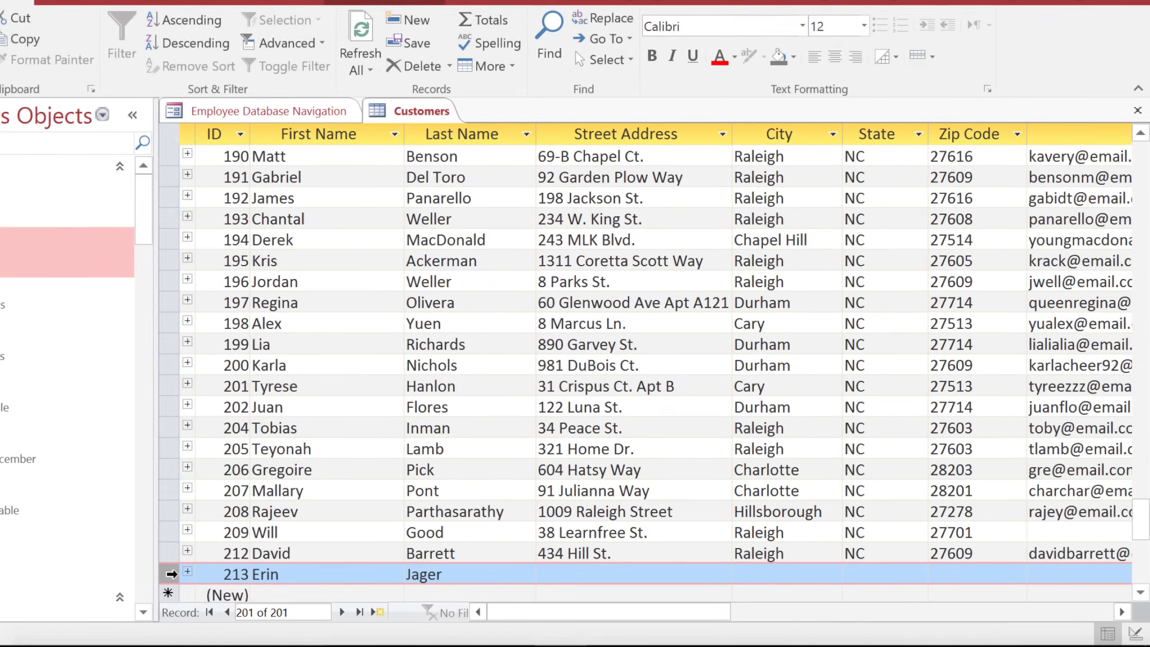
{"action": "left_click", "coordinate": [180, 576]}
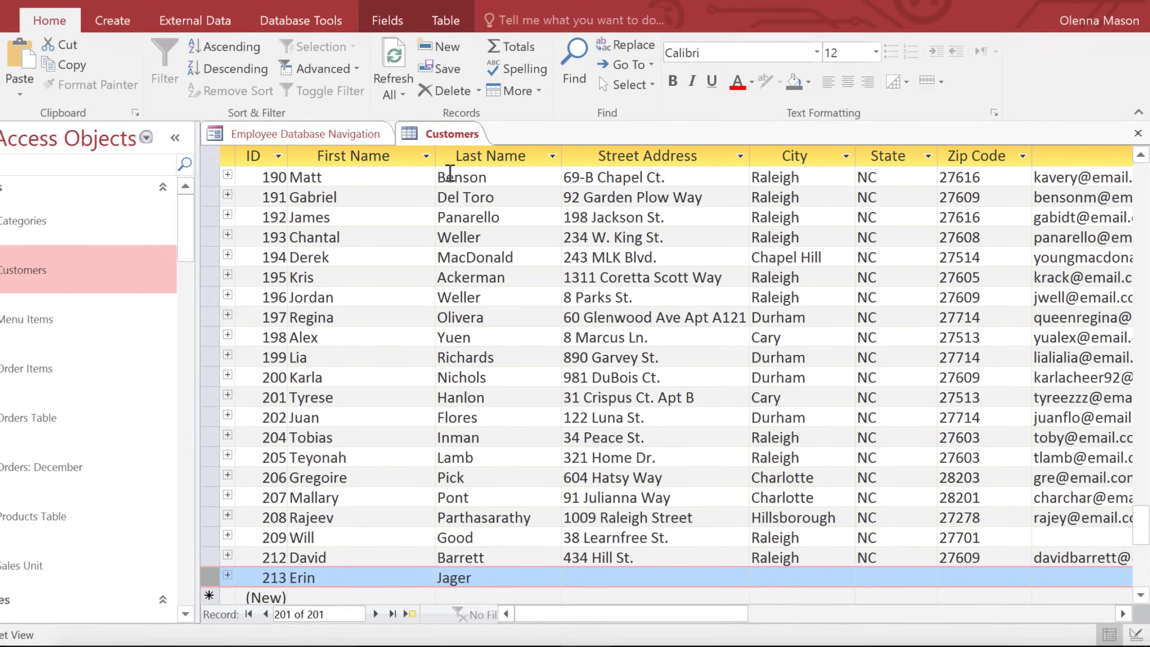
{"action": "left_click", "coordinate": [467, 103]}
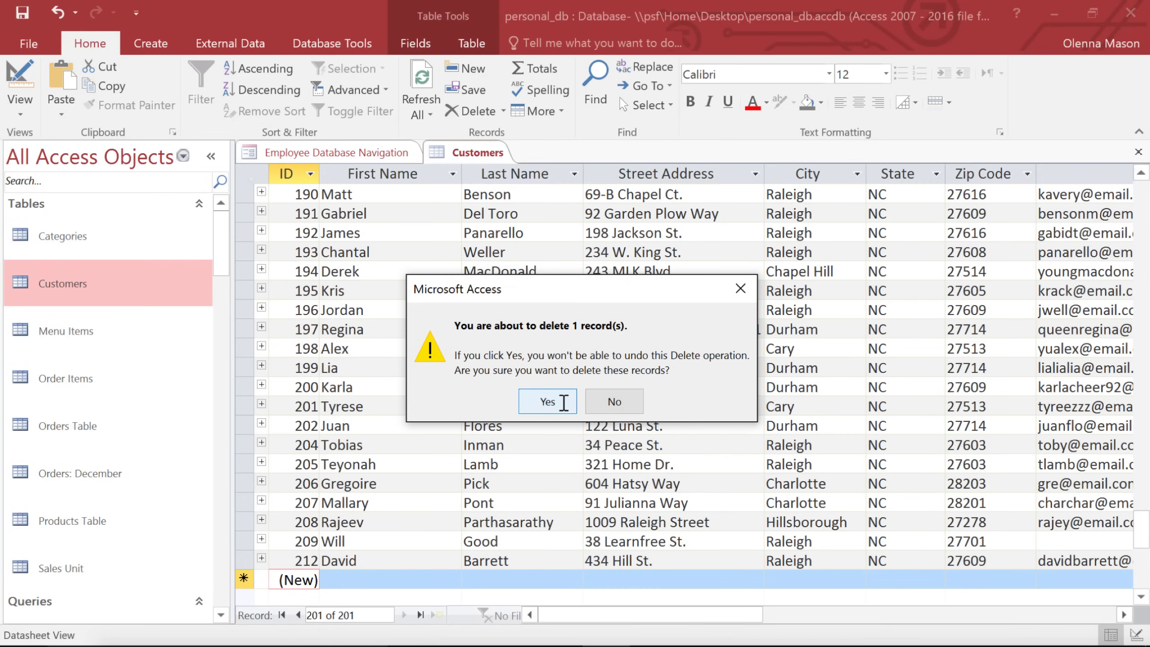
{"action": "left_click", "coordinate": [564, 402]}
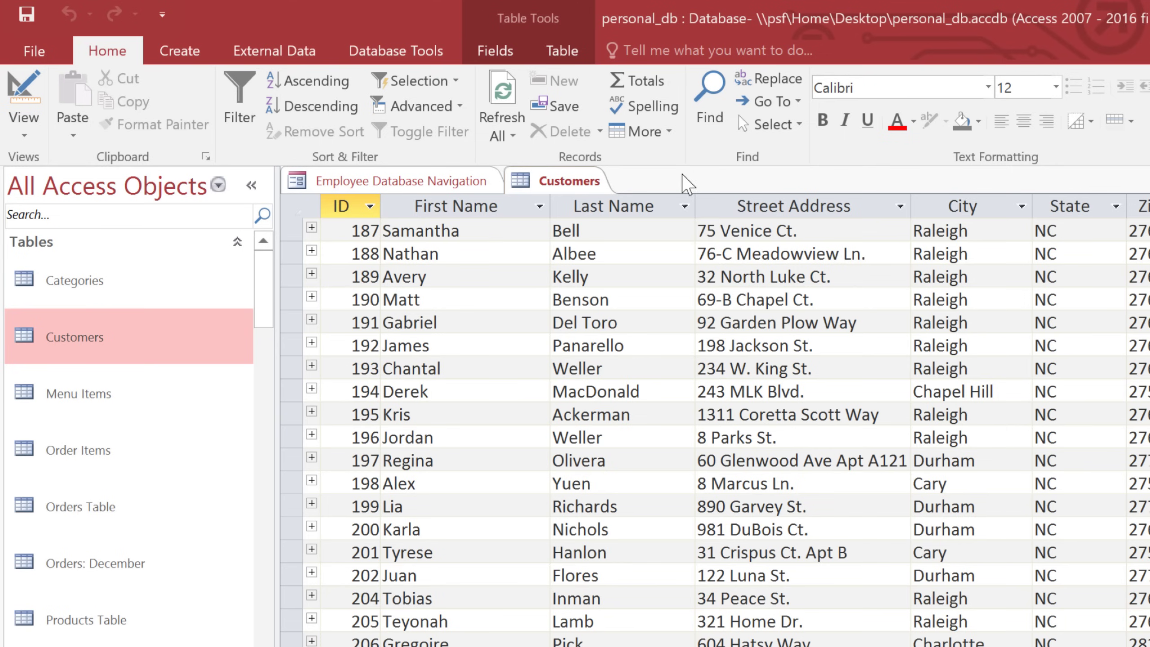
- Open Products Table; replace Fall with Autumn in the Current document, matching Any Part of Field
{"action": "double_click", "coordinate": [142, 617]}
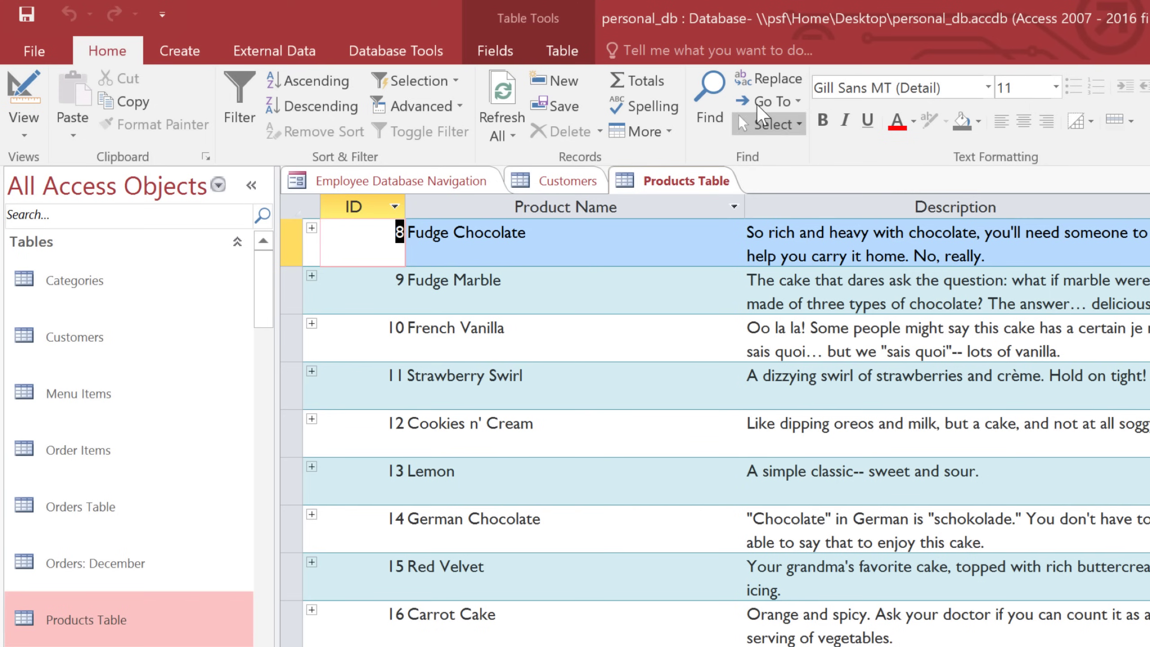
{"action": "left_click", "coordinate": [792, 75]}
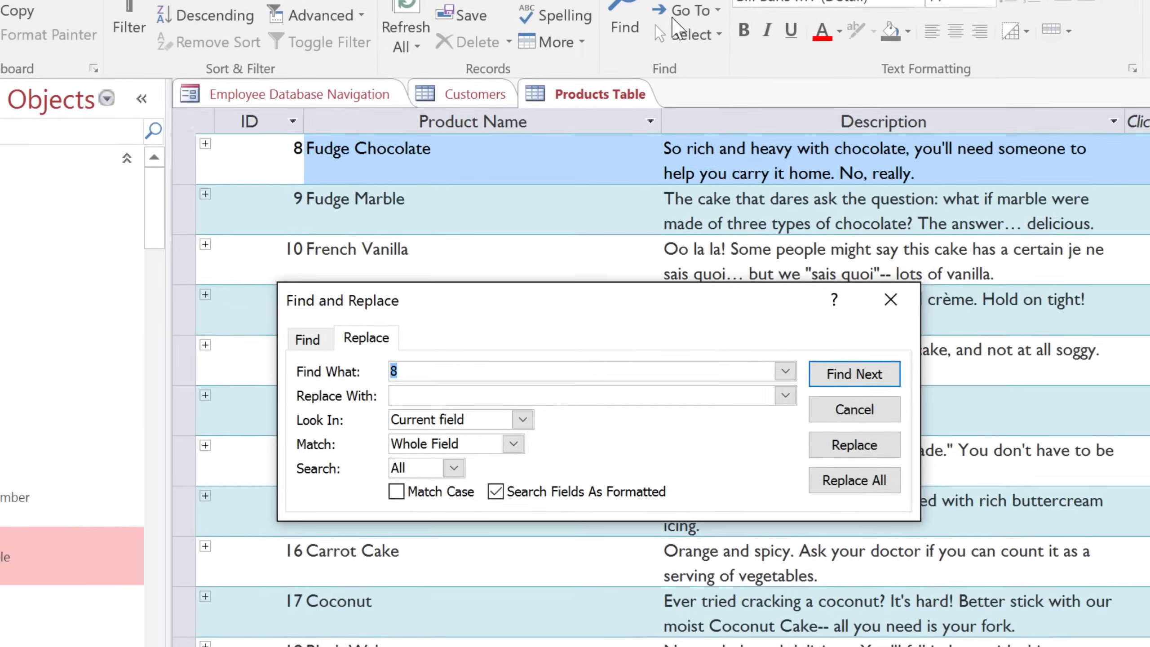
{"action": "type", "text": "F"}
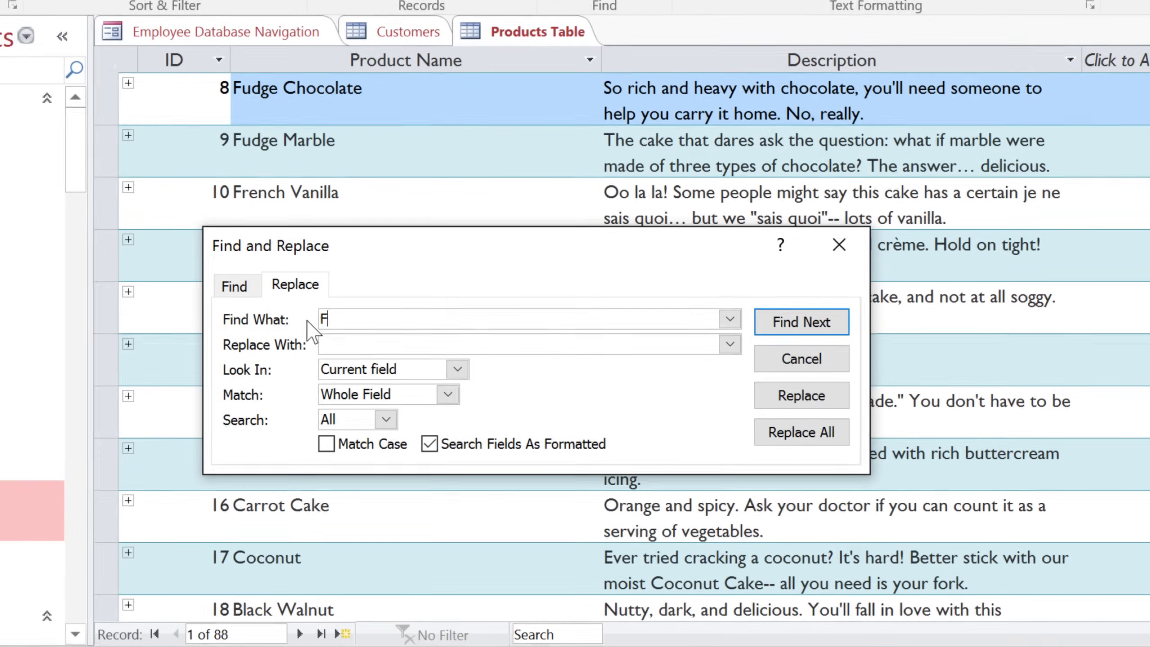
{"action": "type", "text": "all"}
{"action": "left_click", "coordinate": [323, 344]}
{"action": "type", "text": "Autum"}
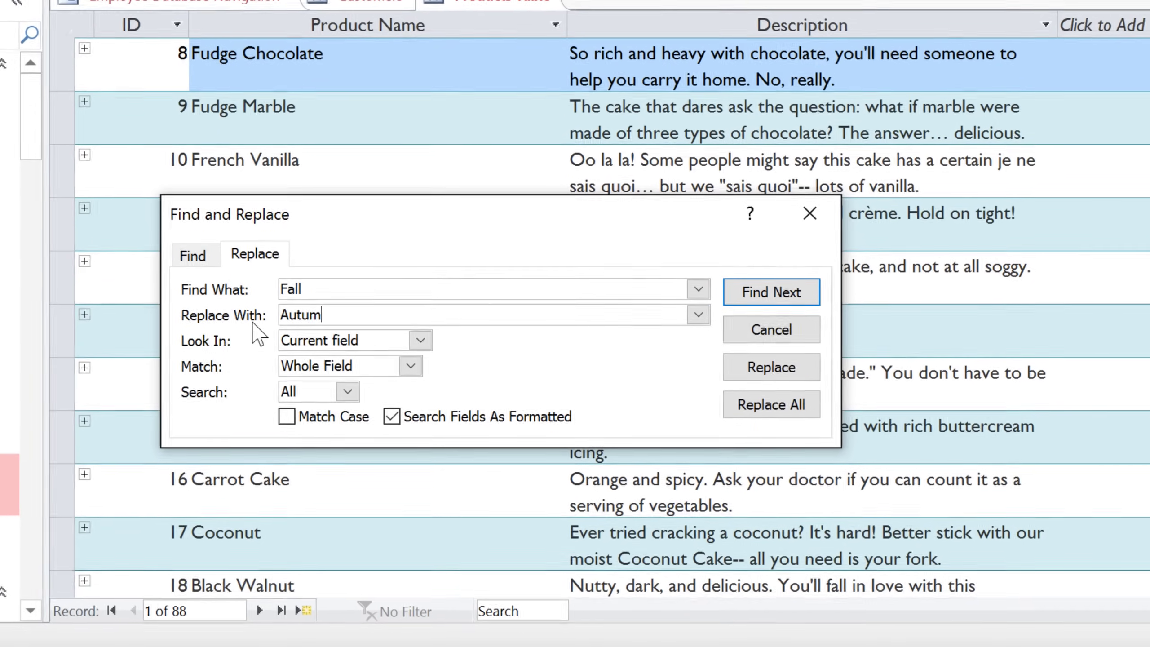
{"action": "type", "text": "n"}
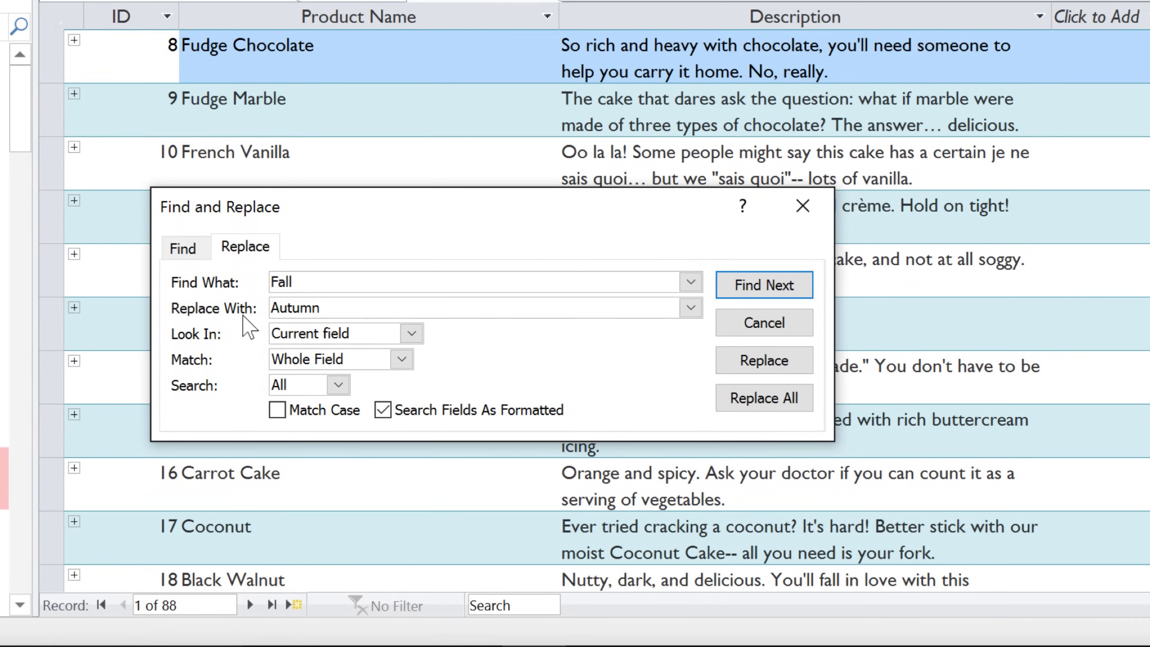
{"action": "left_click", "coordinate": [406, 335]}
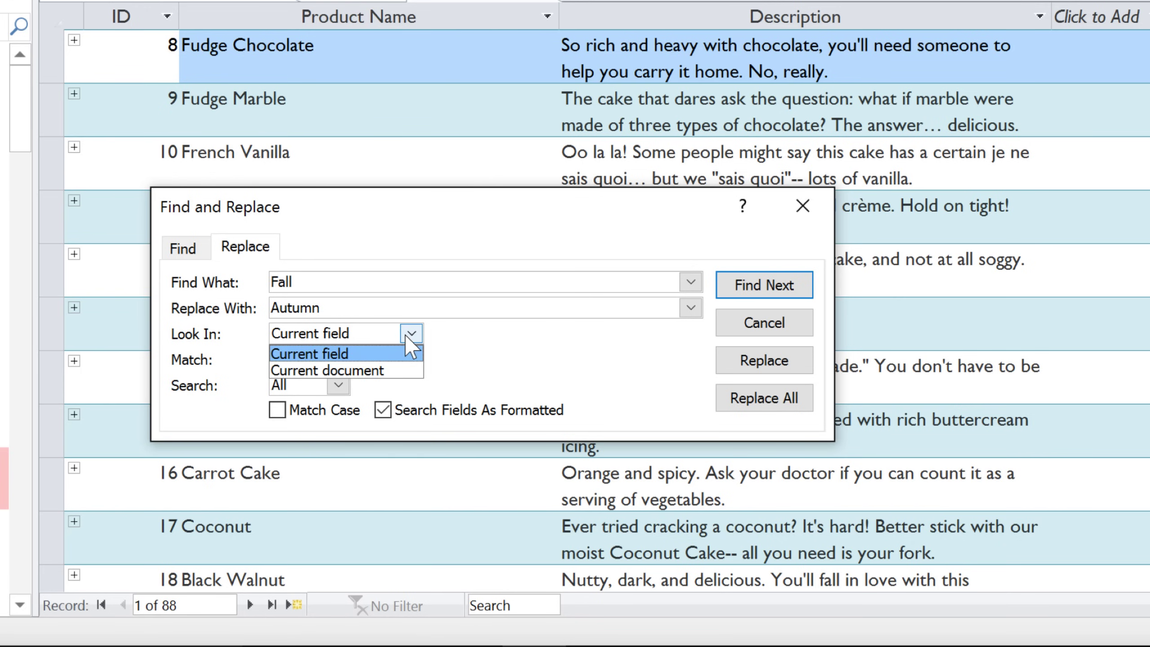
{"action": "left_click", "coordinate": [406, 370]}
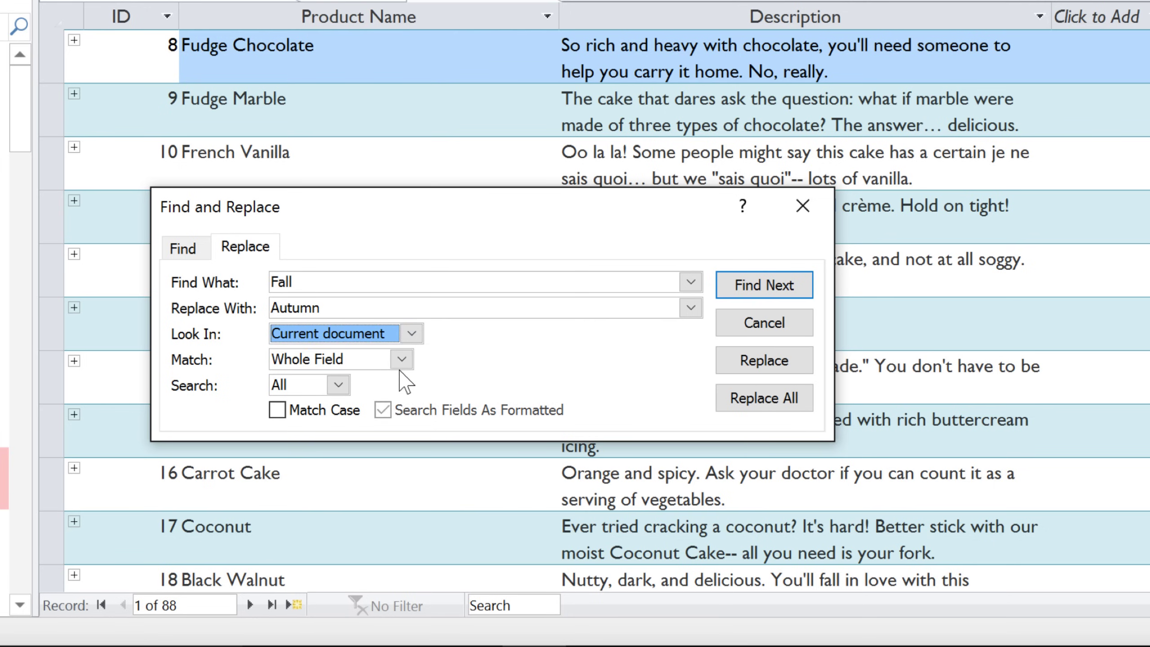
{"action": "left_click", "coordinate": [401, 359]}
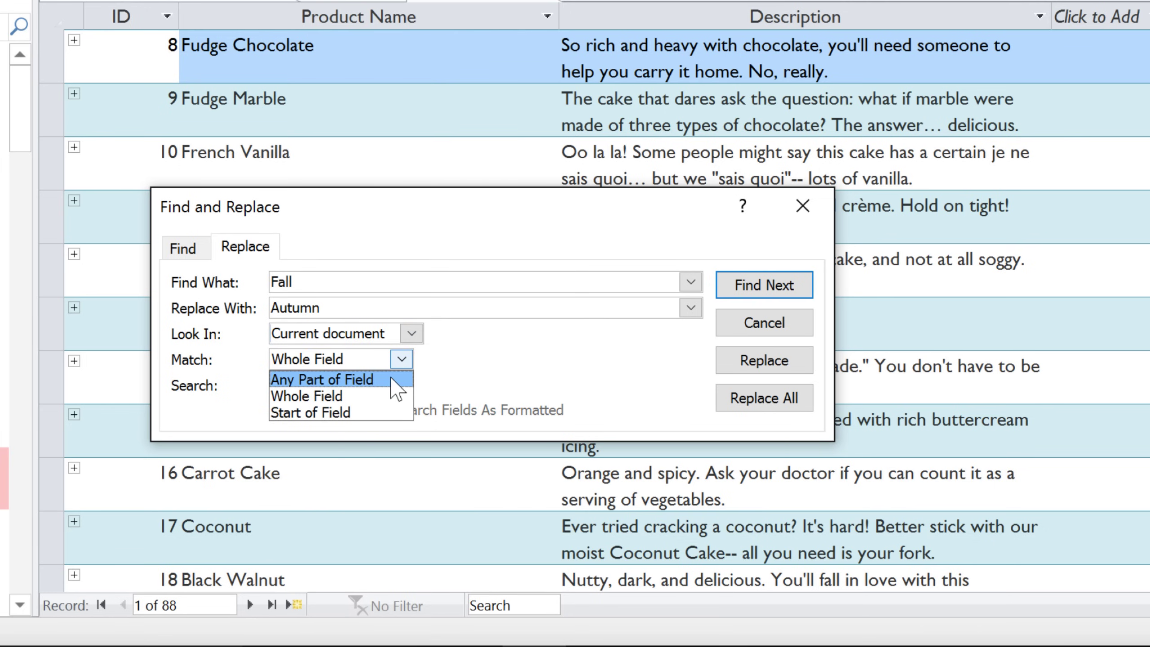
{"action": "left_click", "coordinate": [392, 380]}
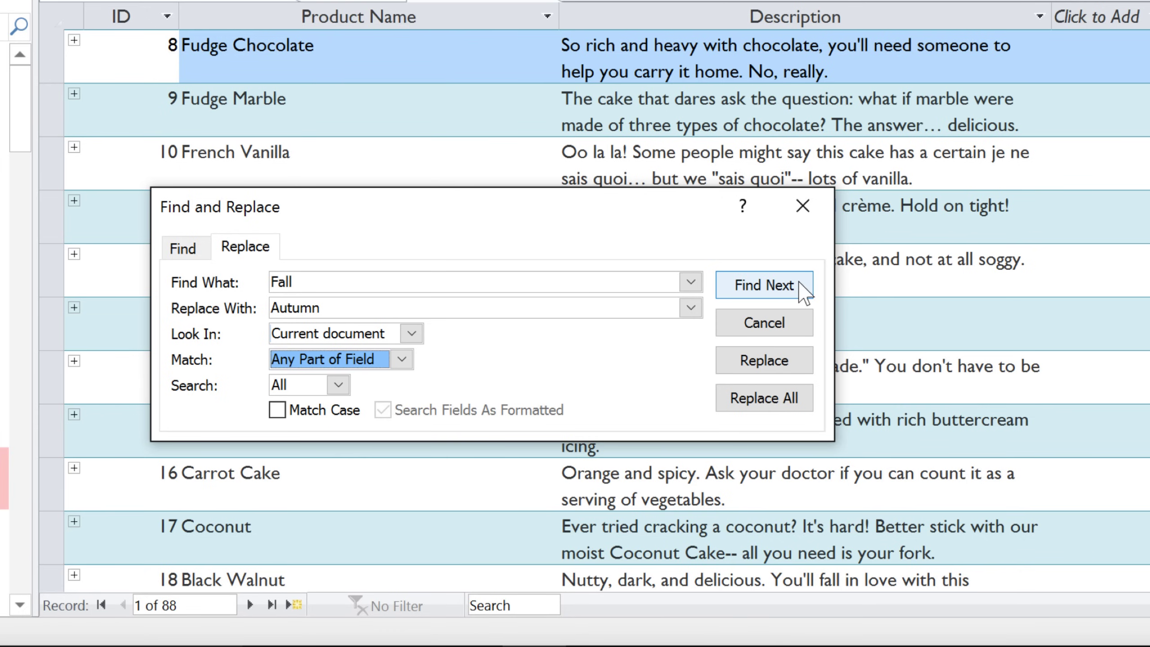
- Change Fall to Autumn in records 27 and 44 names and descriptions, skipping Apple Spice
{"action": "left_click", "coordinate": [764, 285]}
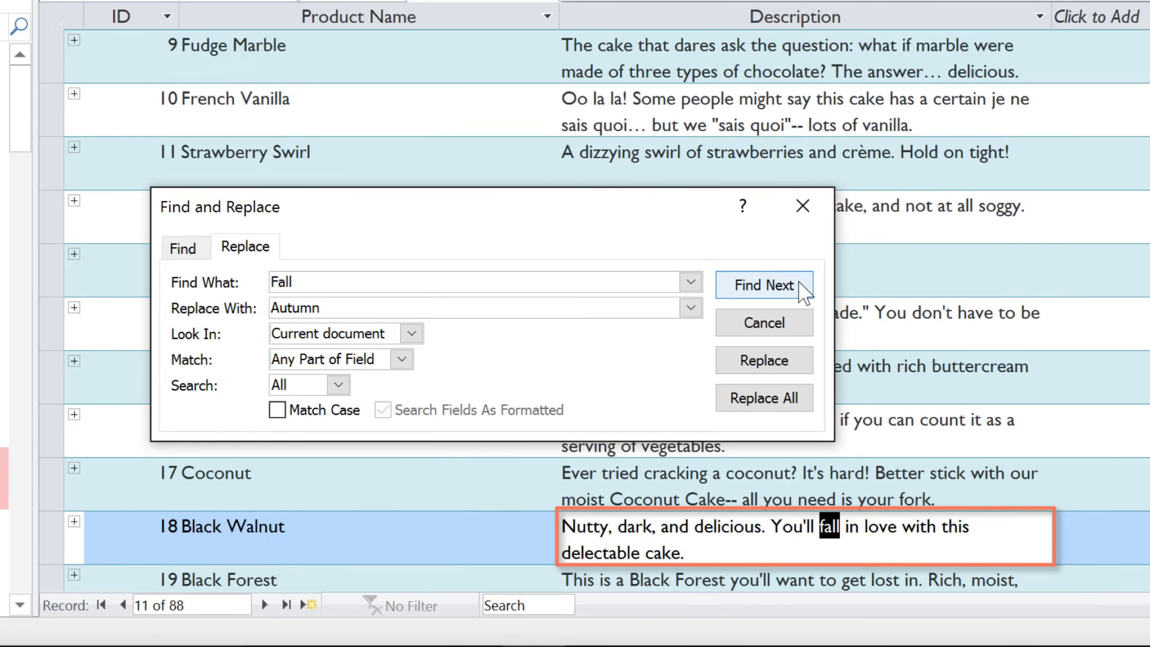
{"action": "left_click", "coordinate": [800, 284]}
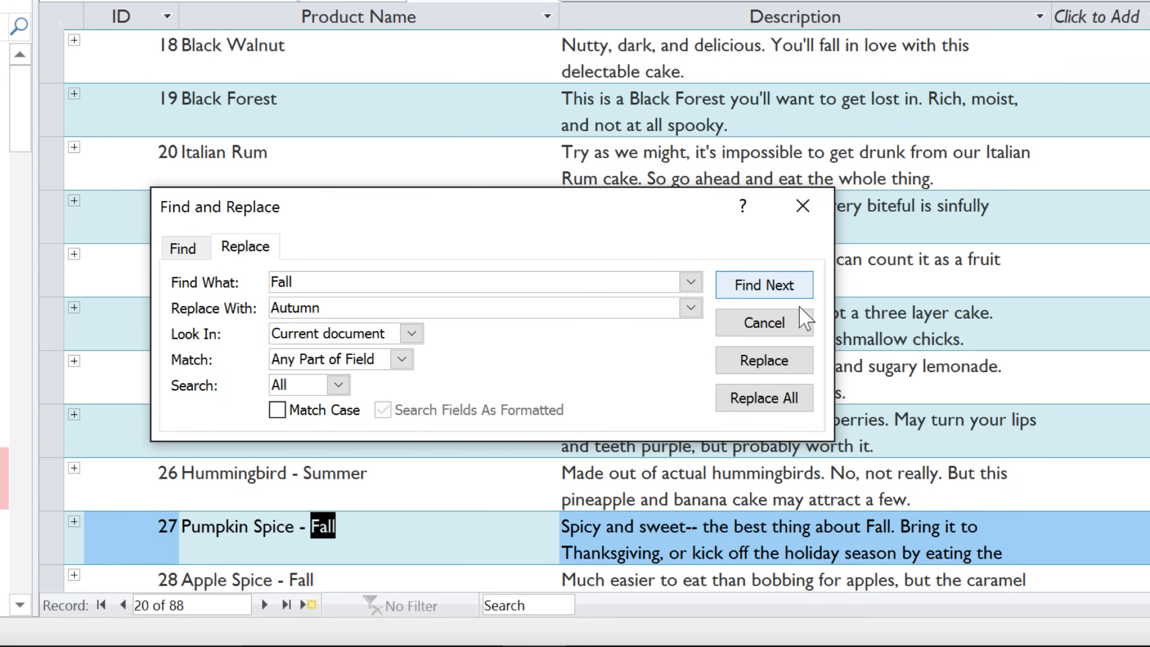
{"action": "left_click", "coordinate": [800, 368]}
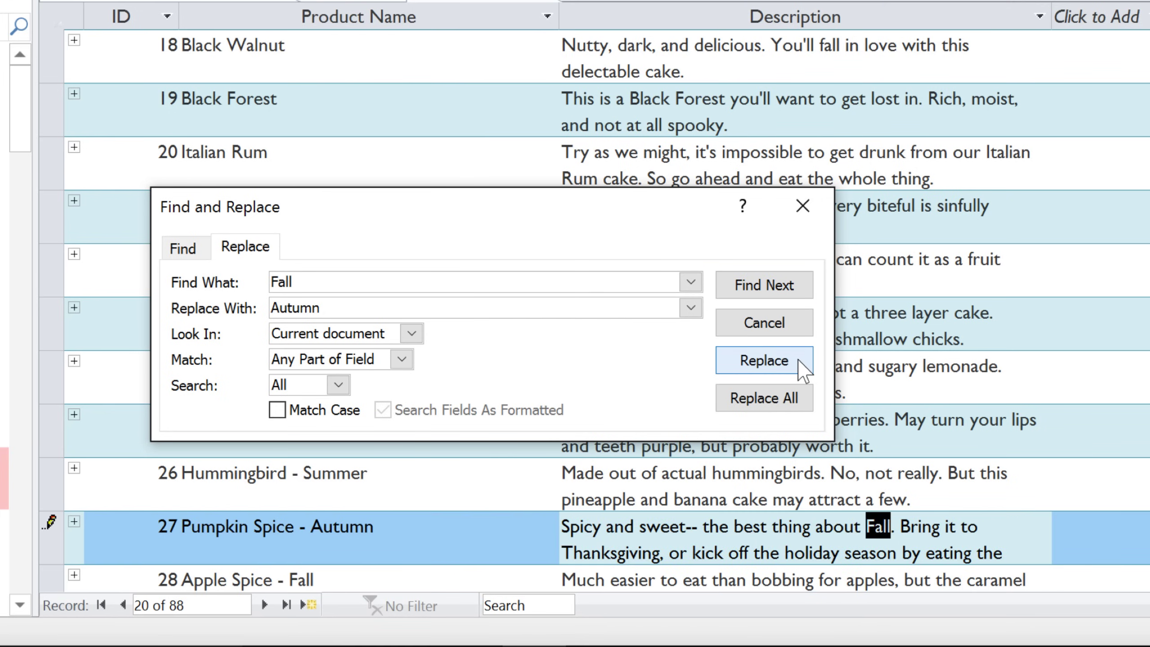
{"action": "left_click", "coordinate": [802, 369]}
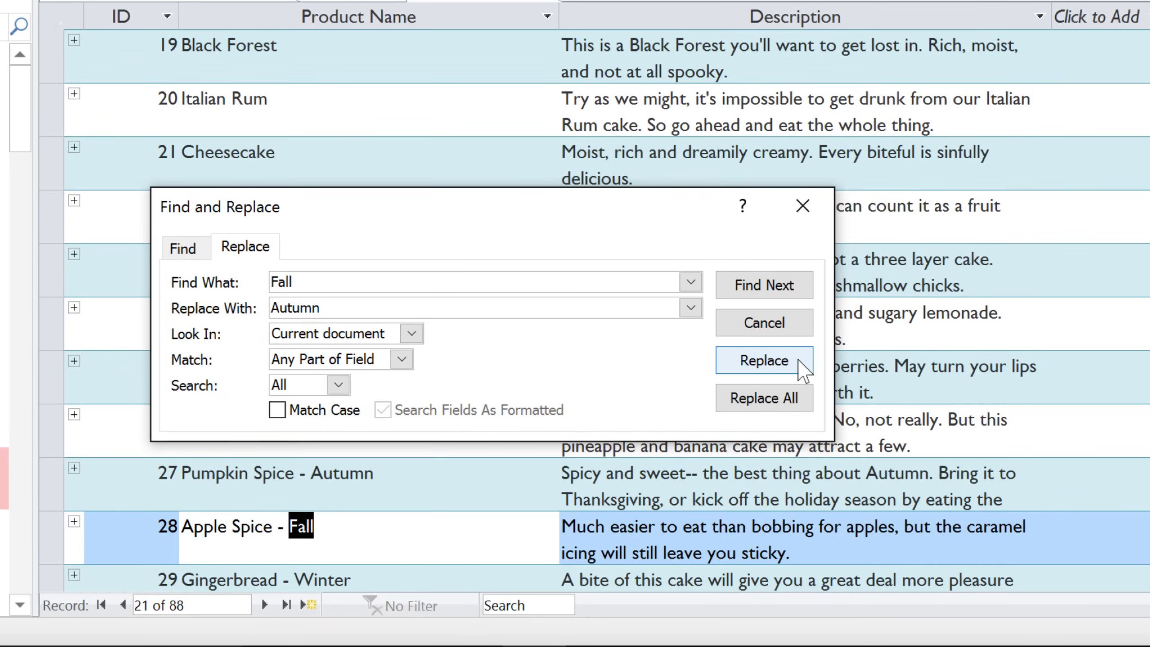
{"action": "left_click", "coordinate": [801, 369]}
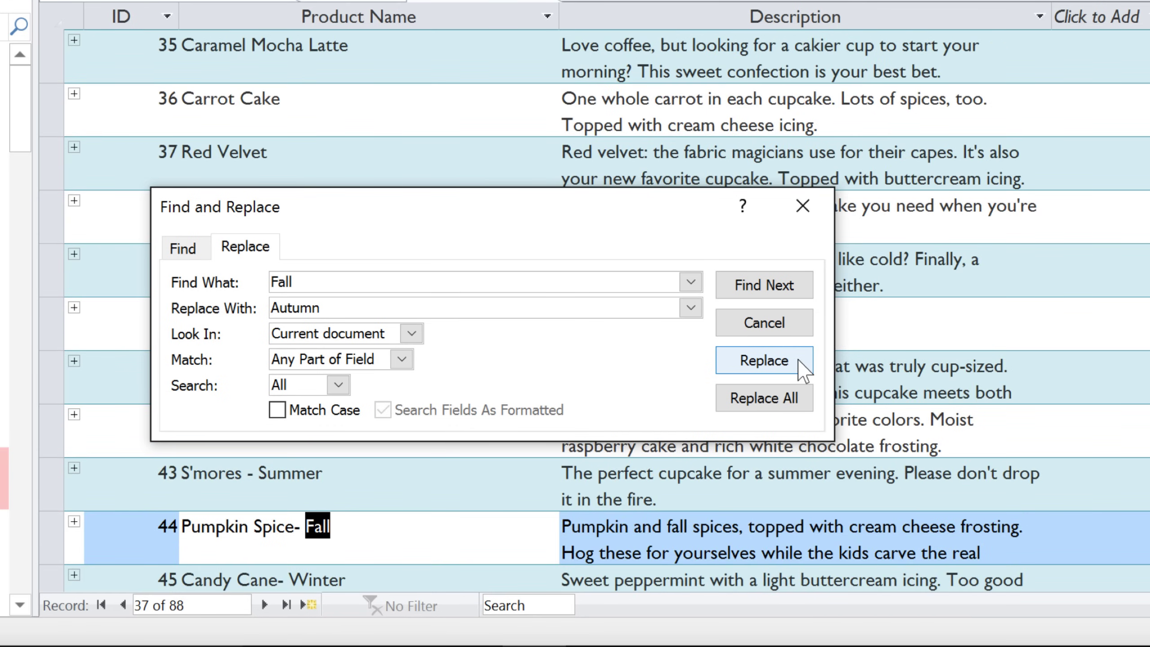
{"action": "left_click", "coordinate": [802, 368]}
{"action": "left_click", "coordinate": [802, 369]}
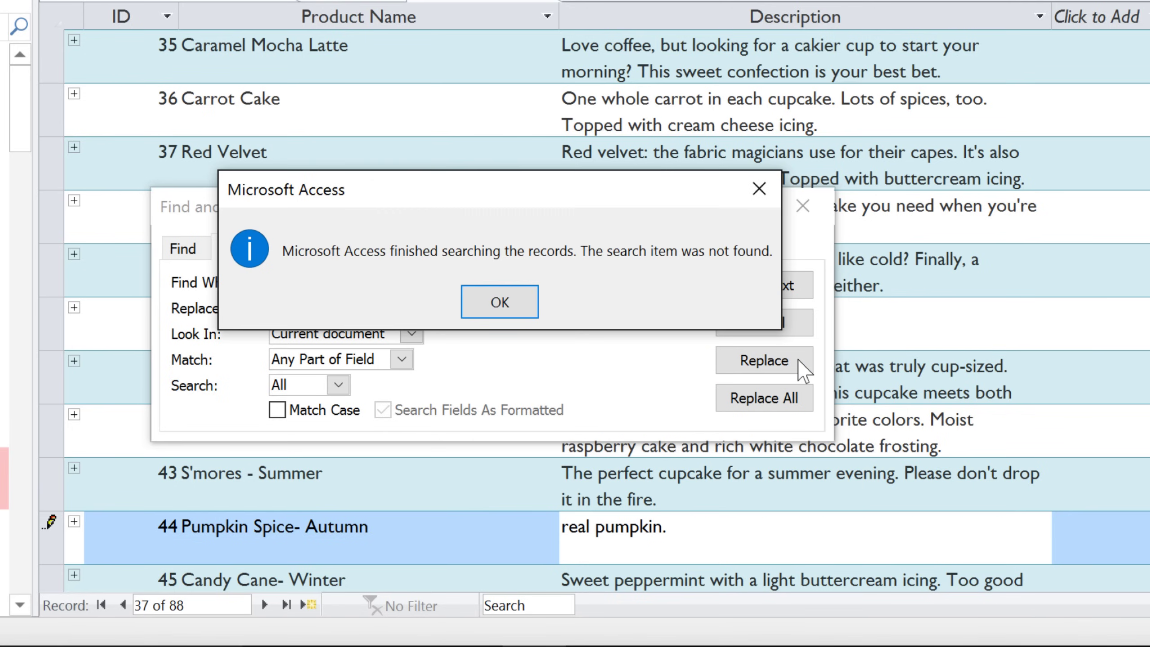
- Dismiss the search-finished message and close the Find and Replace dialog
{"action": "left_click", "coordinate": [512, 310]}
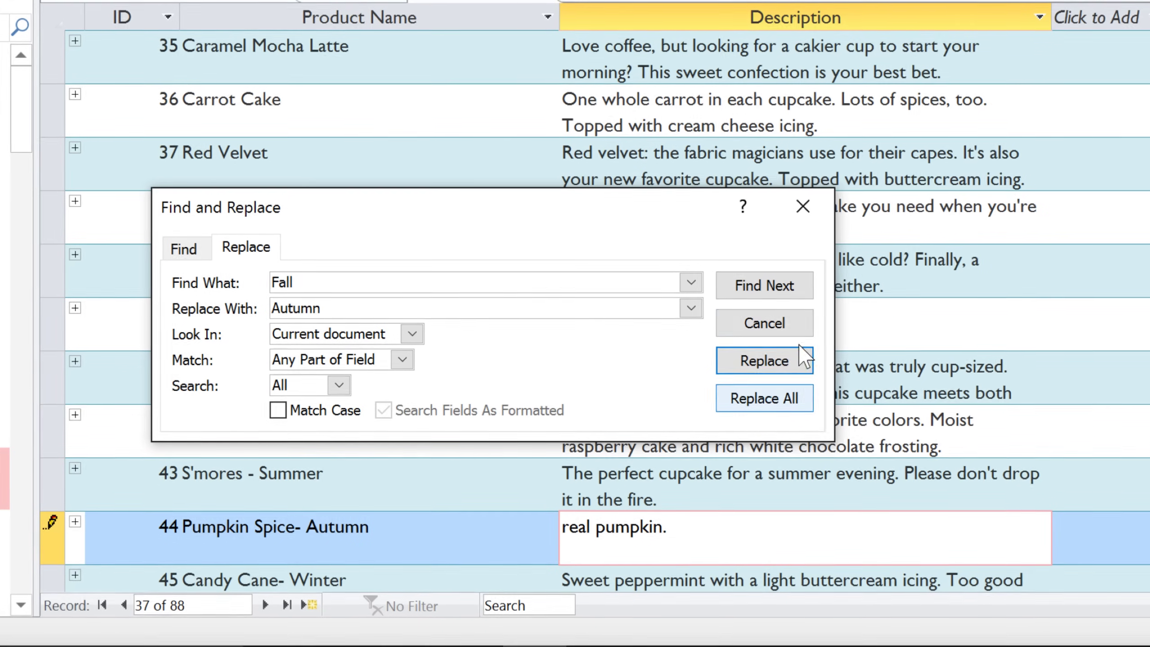
{"action": "left_click", "coordinate": [802, 210]}
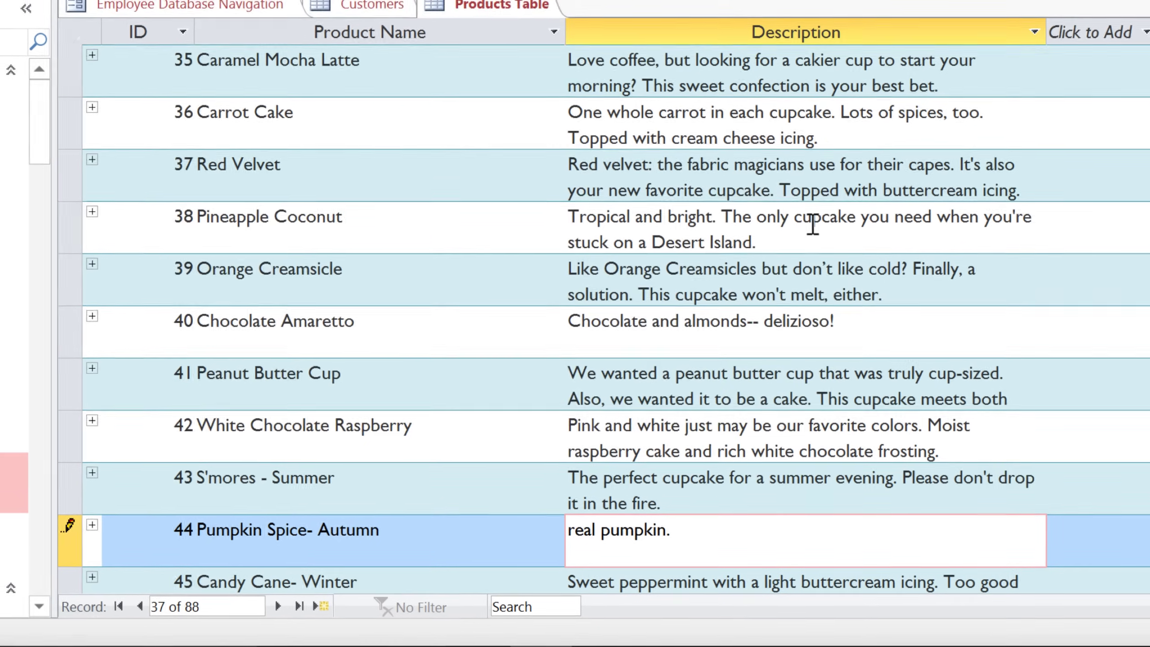